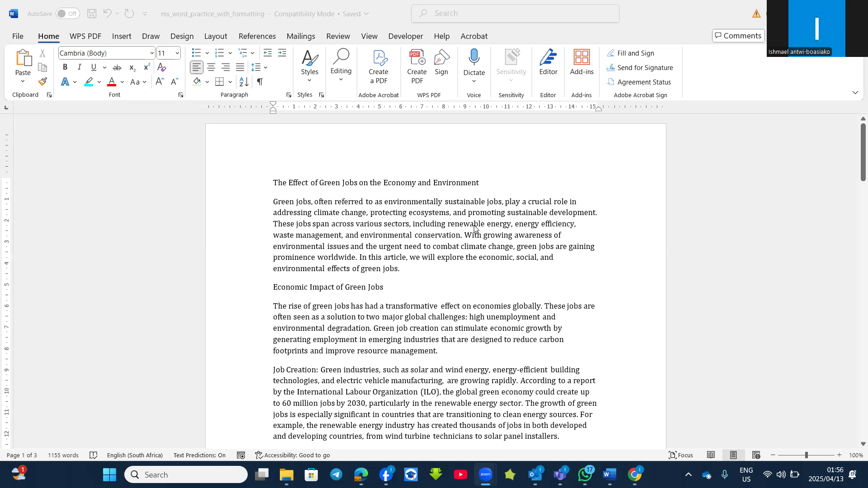
- Apply the Heading 1 style to the document title
left_click(285, 211)
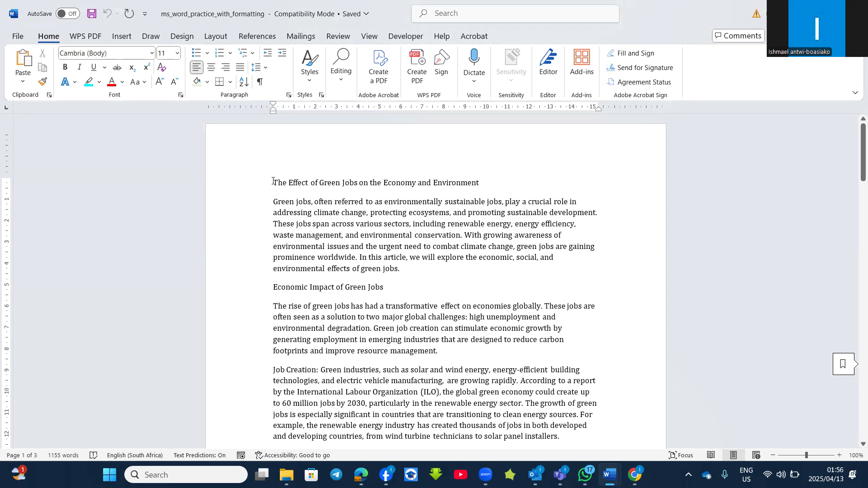
left_click_drag(279, 180, 472, 185)
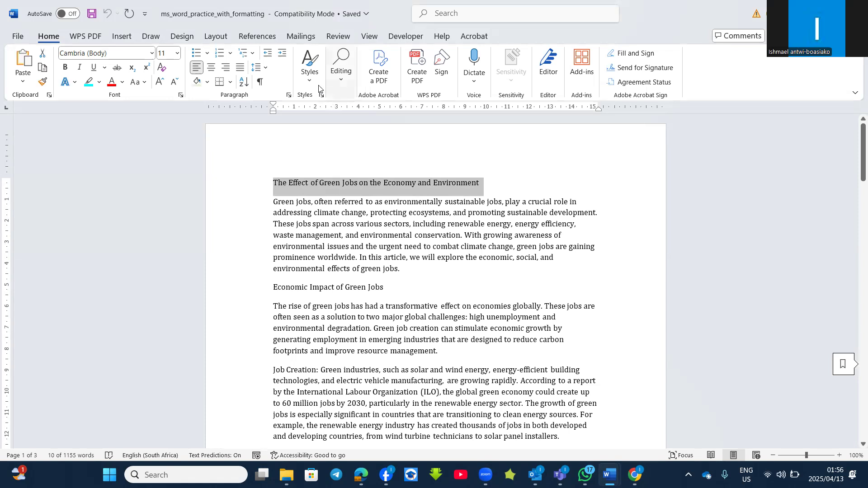
left_click(303, 83)
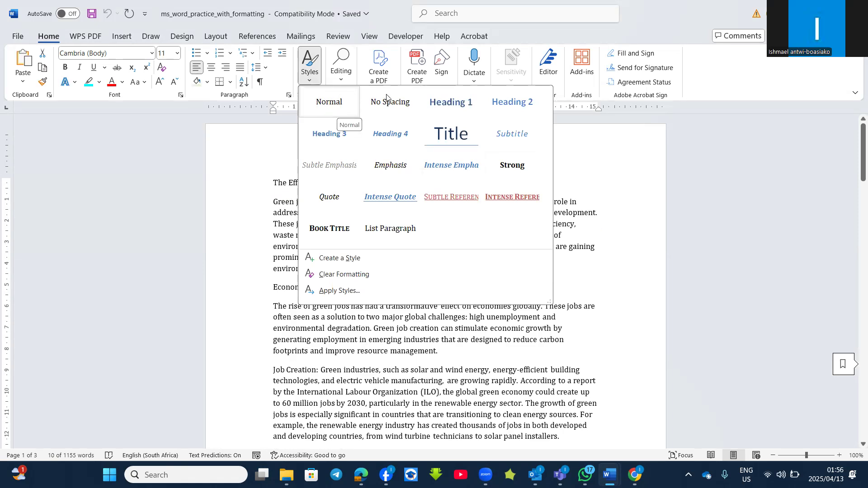
left_click(437, 112)
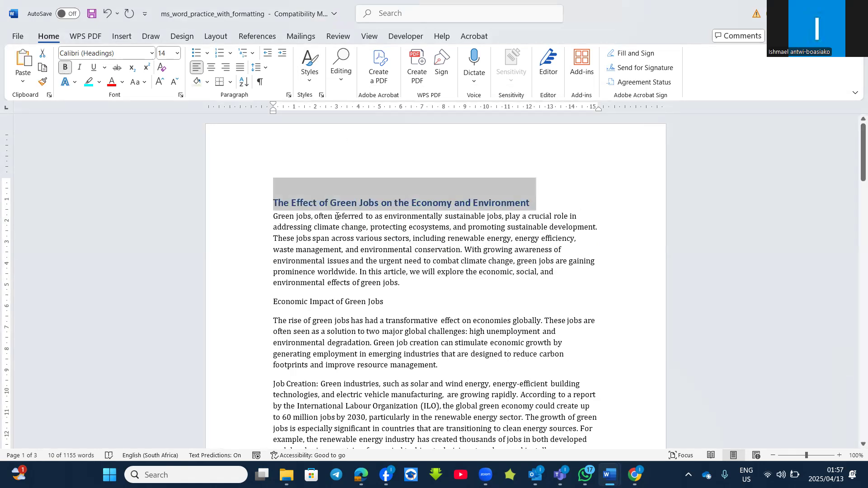
- Apply the Heading 1 style to the 'Economic Impact of Green Jobs' heading
left_click(344, 204)
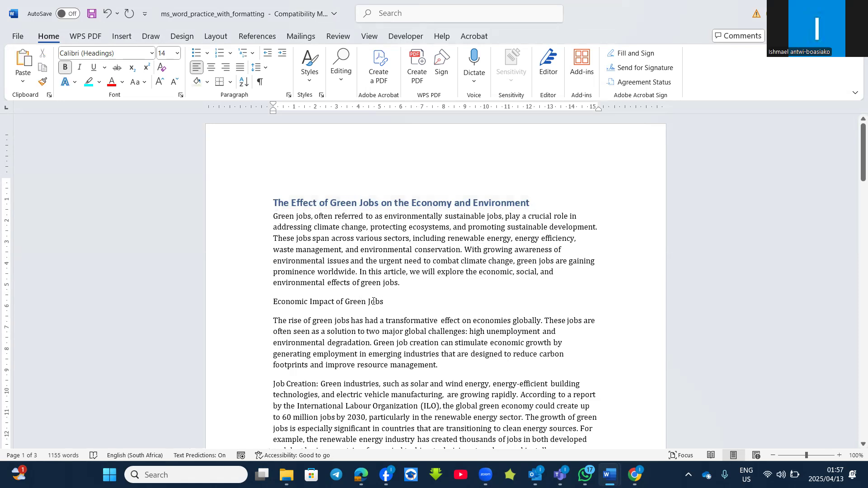
left_click_drag(382, 301, 272, 301)
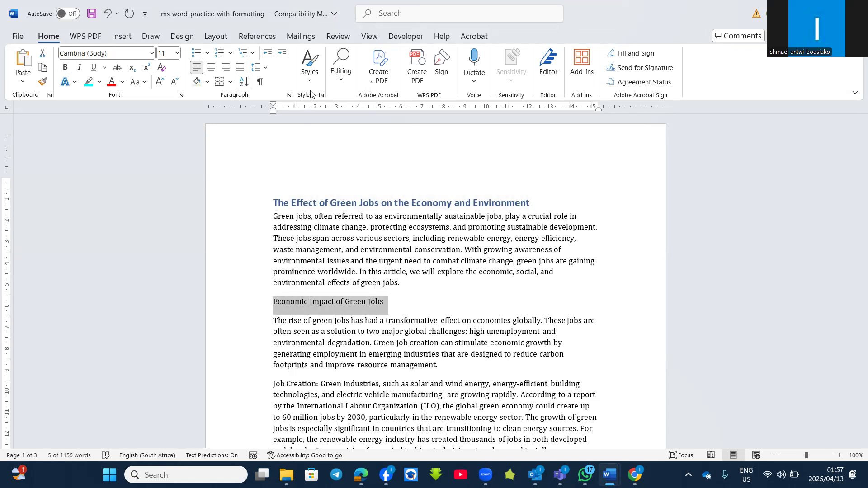
left_click(310, 68)
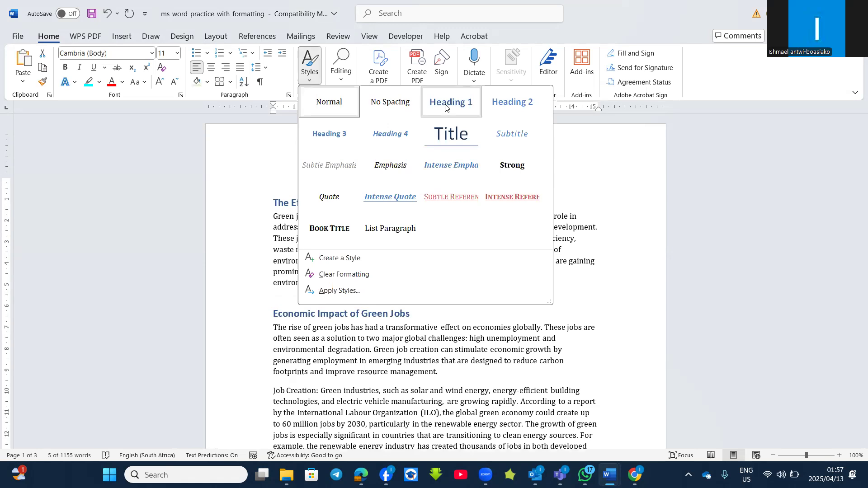
left_click(445, 106)
- Apply the Heading 2 style to the 'Job Creation:' label at the start of the paragraph
scroll(385, 362, "down", 2)
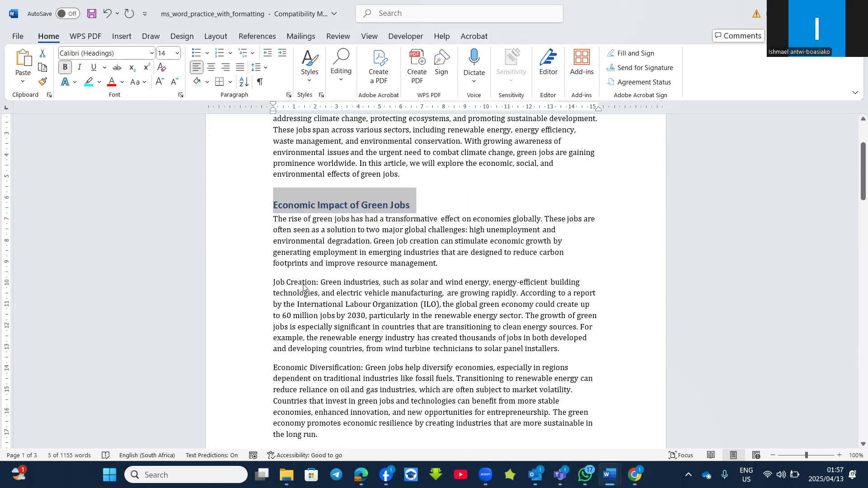
left_click_drag(319, 285, 272, 286)
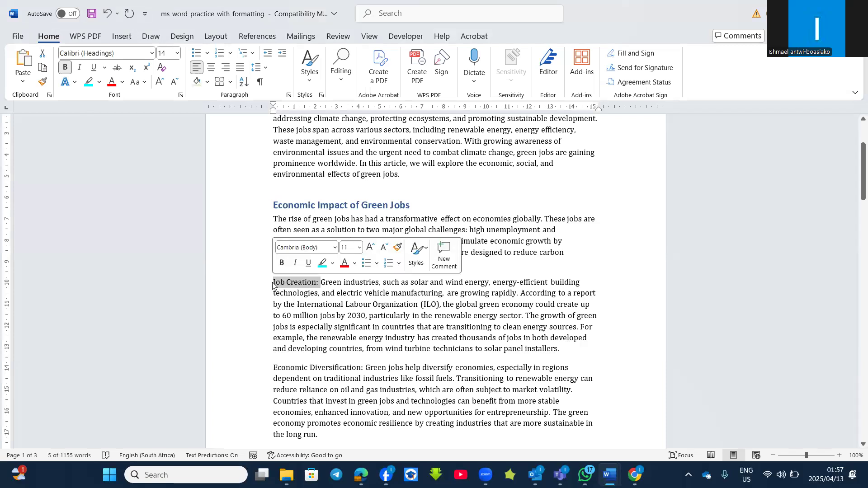
left_click(312, 80)
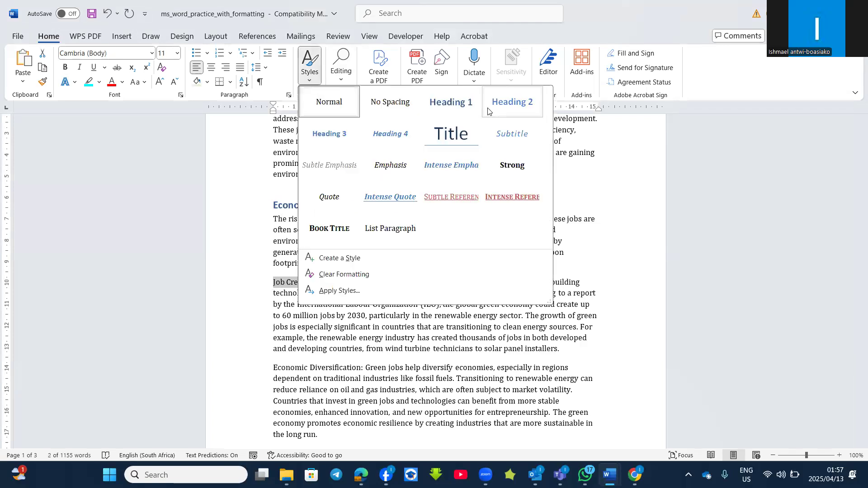
left_click(510, 104)
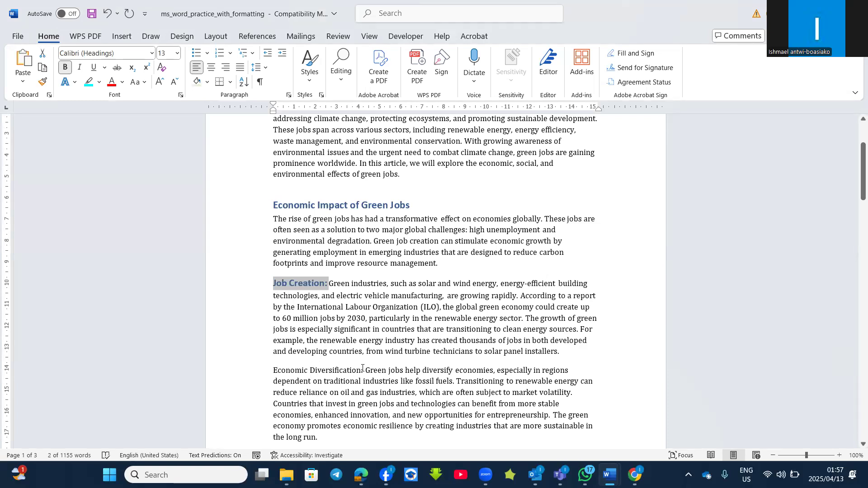
- Apply the Heading 2 style to the 'Economic Diversification:' label
left_click_drag(362, 368, 294, 369)
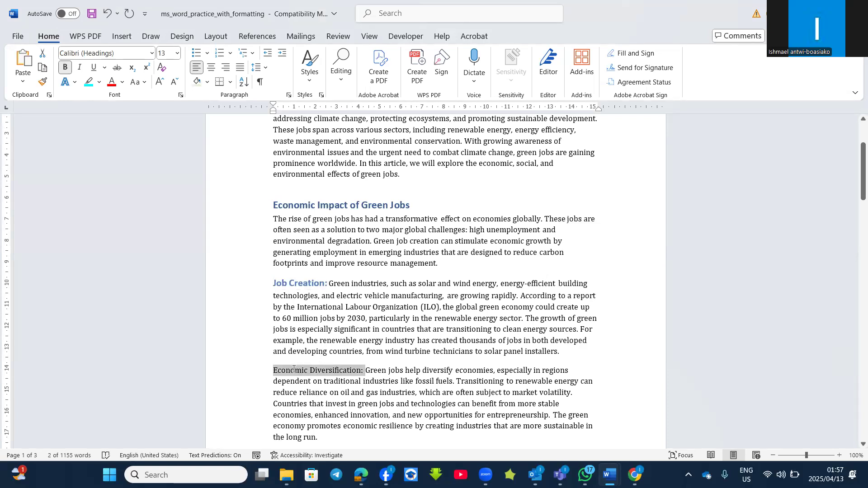
left_click(310, 67)
left_click(511, 103)
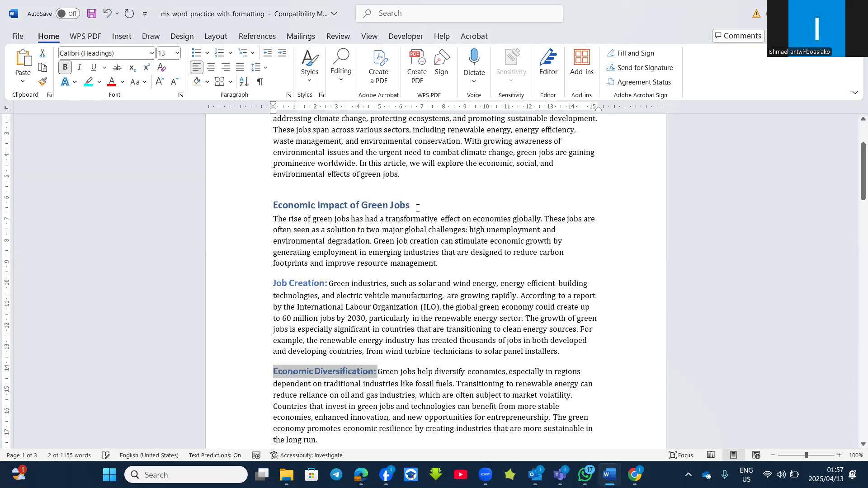
- Open the Heading 1 style for modification and rename it CAT
scroll(407, 258, "up", 2)
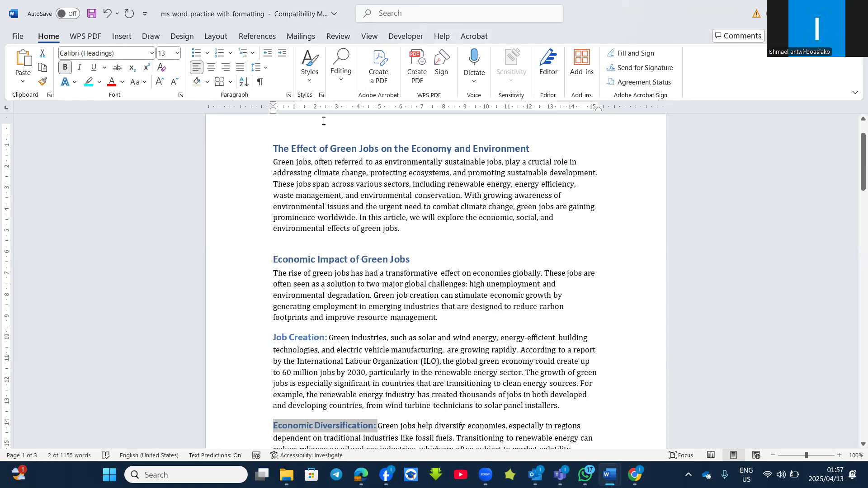
left_click(308, 80)
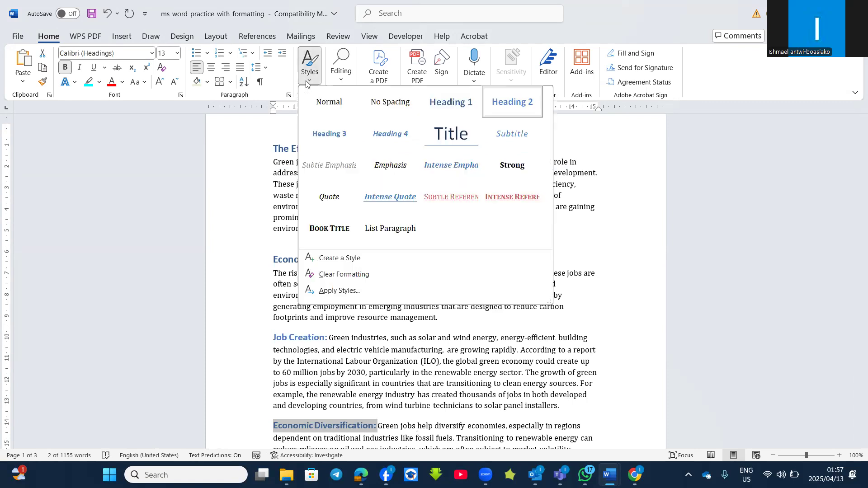
right_click(432, 106)
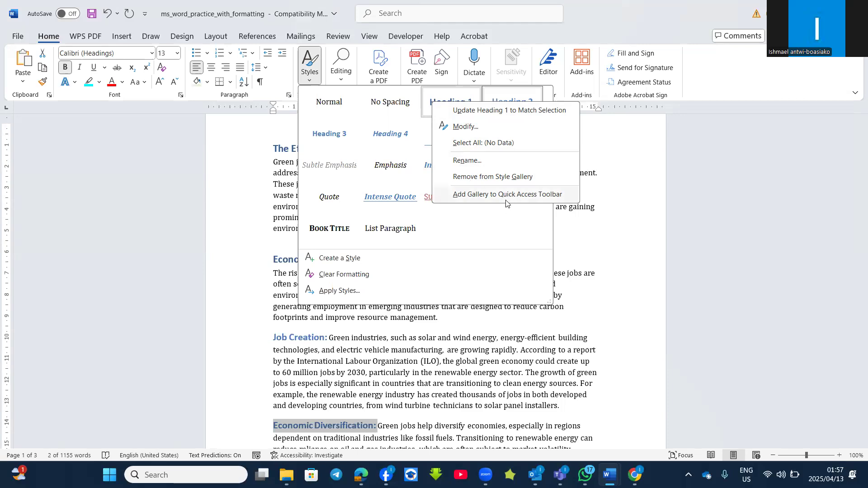
left_click(462, 128)
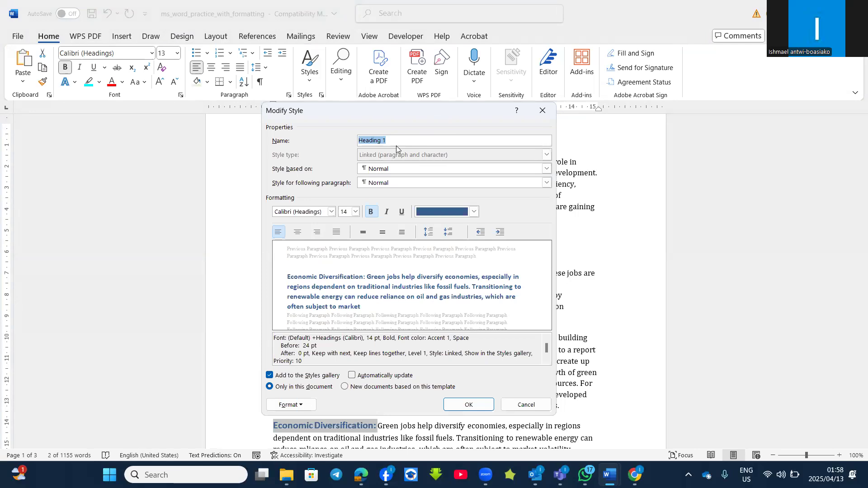
key("BackSpace")
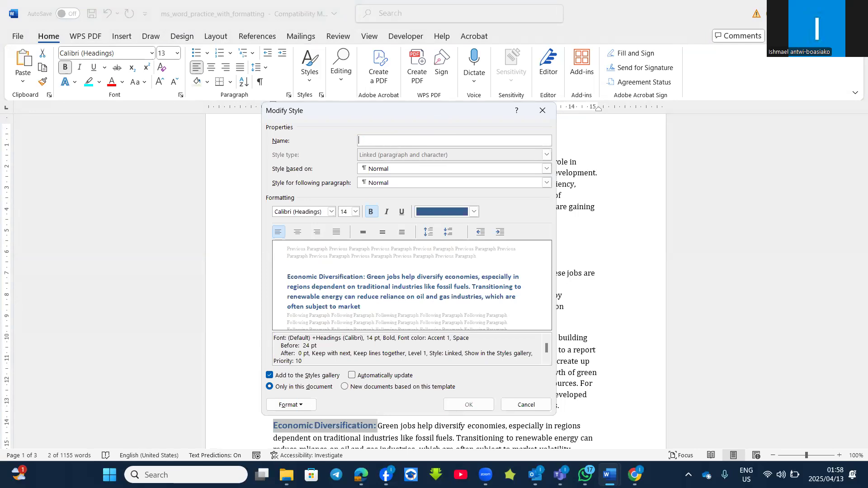
type("CAT")
- Set the CAT style's font colour to red, make it italic, and set the size to 18 pt
left_click(475, 213)
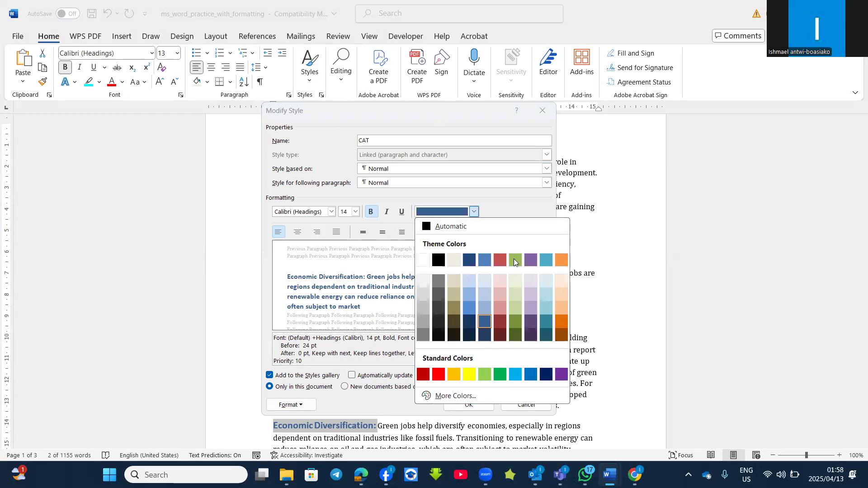
left_click(439, 374)
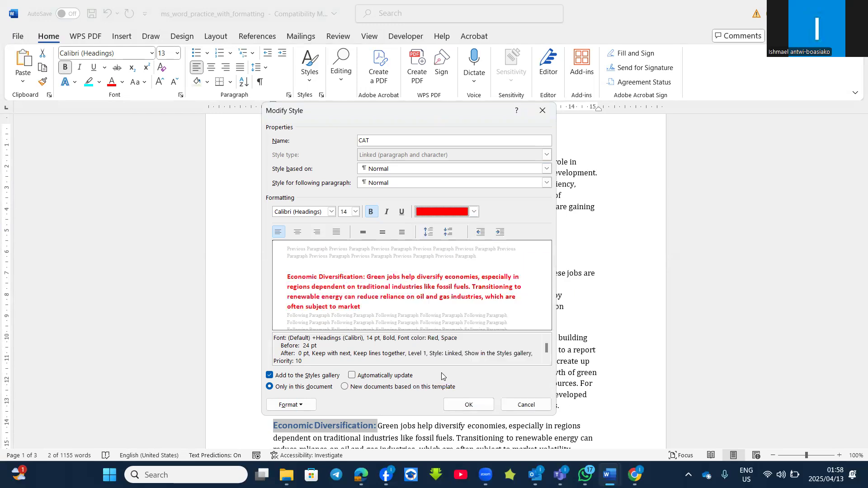
left_click(371, 213)
left_click(371, 213)
left_click(386, 212)
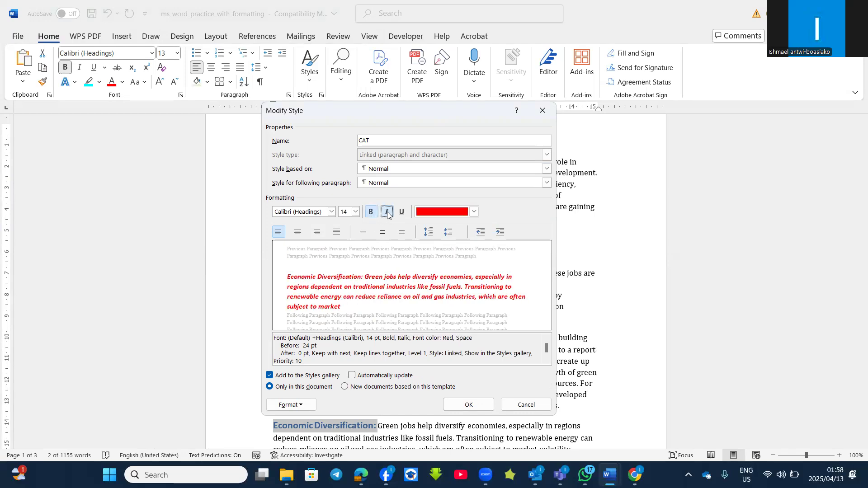
left_click(356, 212)
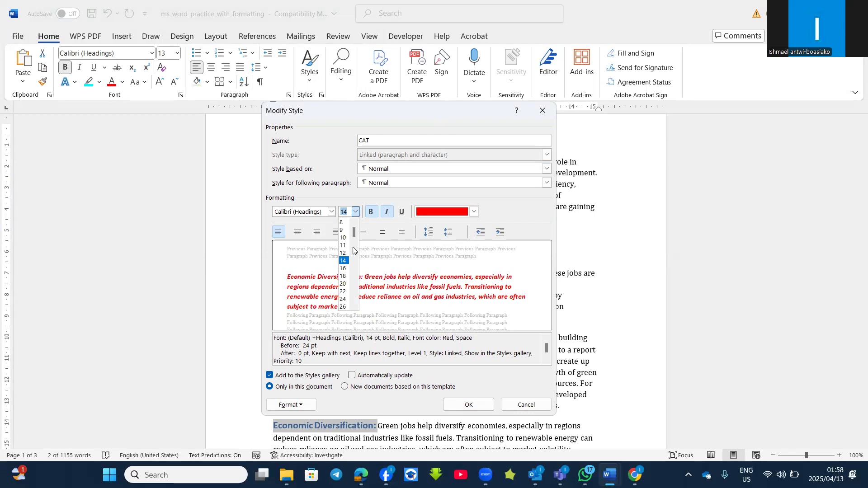
left_click(342, 276)
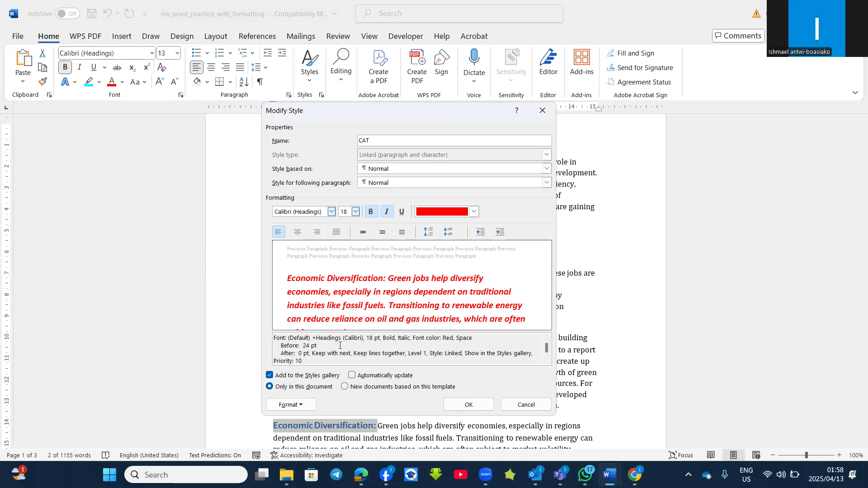
- Give the CAT style a 3-D paragraph border and save the modified style
left_click(301, 405)
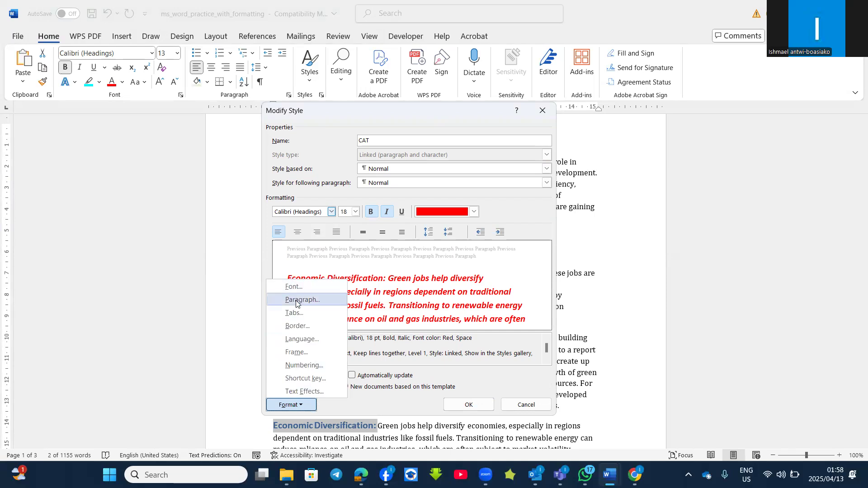
left_click(300, 326)
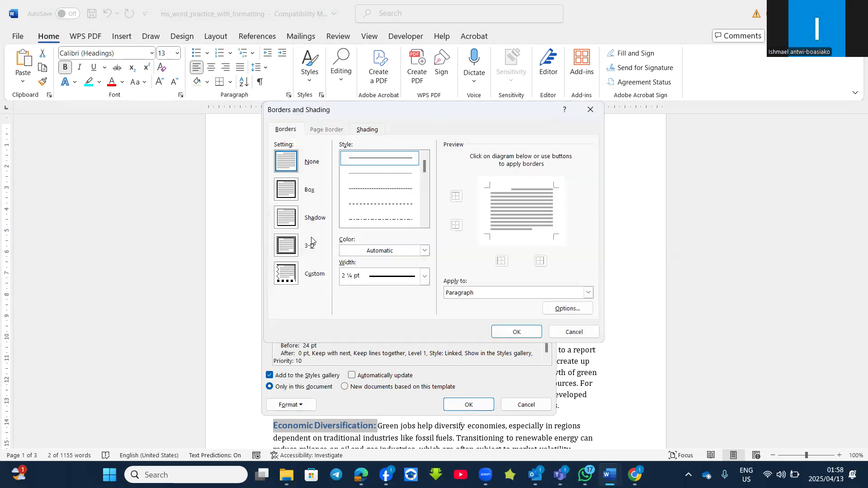
left_click(286, 247)
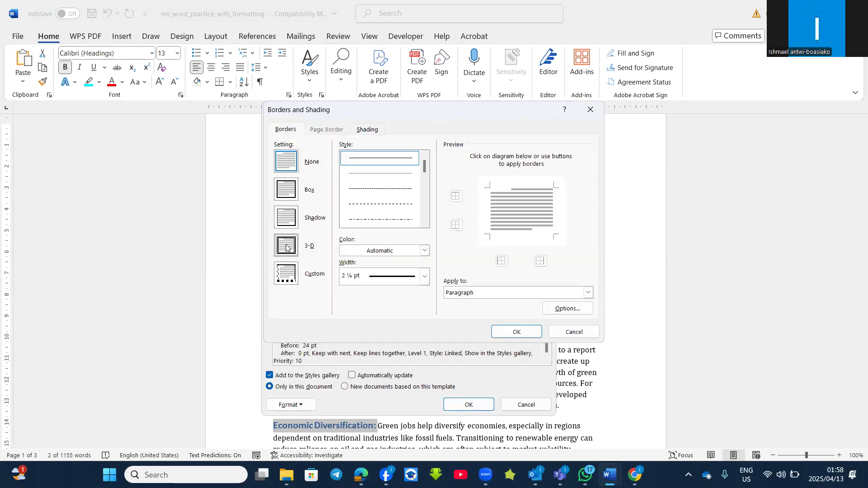
left_click(516, 331)
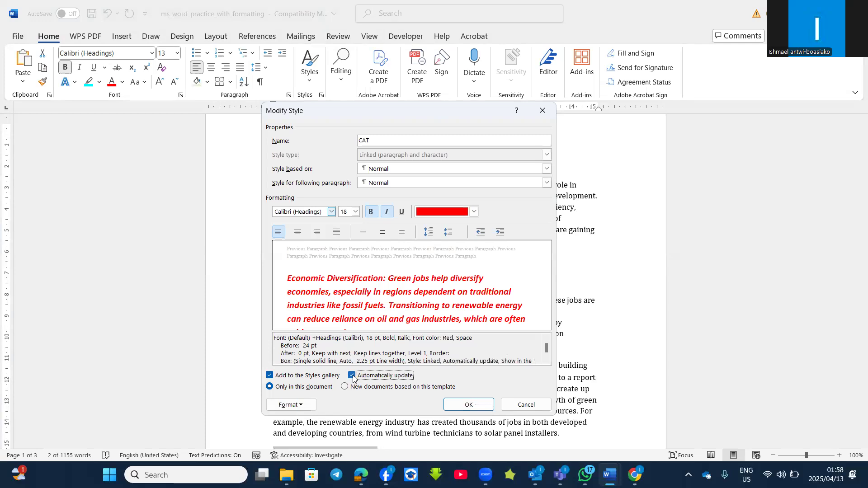
left_click(468, 405)
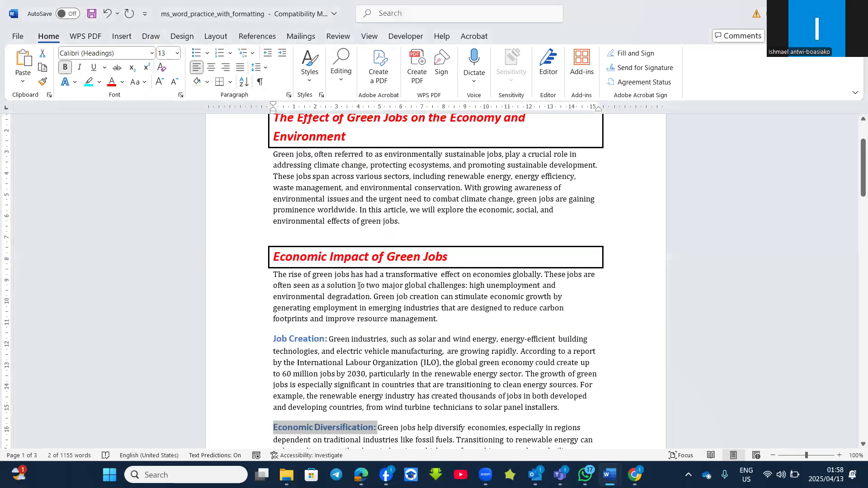
- Open the Heading 2 style for modification and set its font colour to purple (Accent 4) and its size to 14 pt
scroll(358, 286, "up", 3)
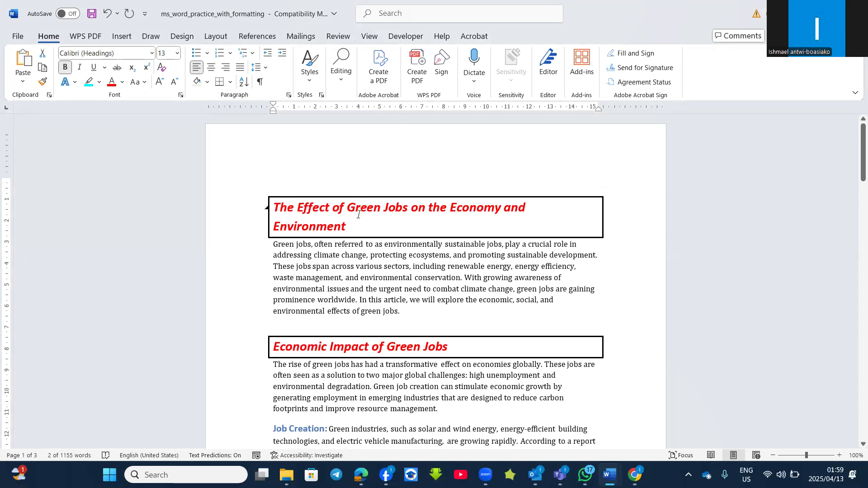
scroll(358, 216, "down", 4)
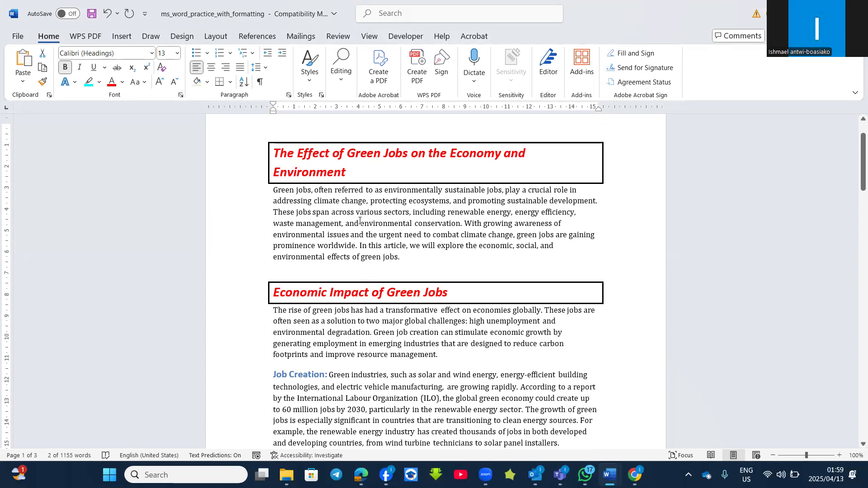
scroll(365, 234, "up", 4)
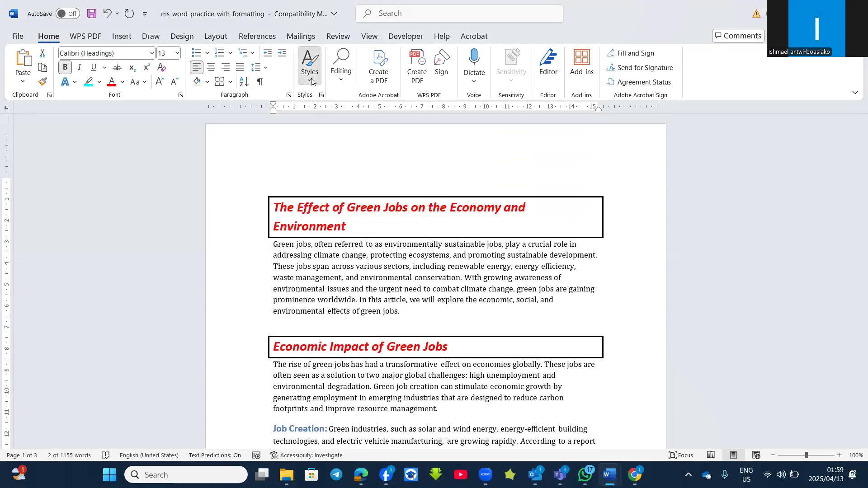
left_click(310, 63)
right_click(505, 111)
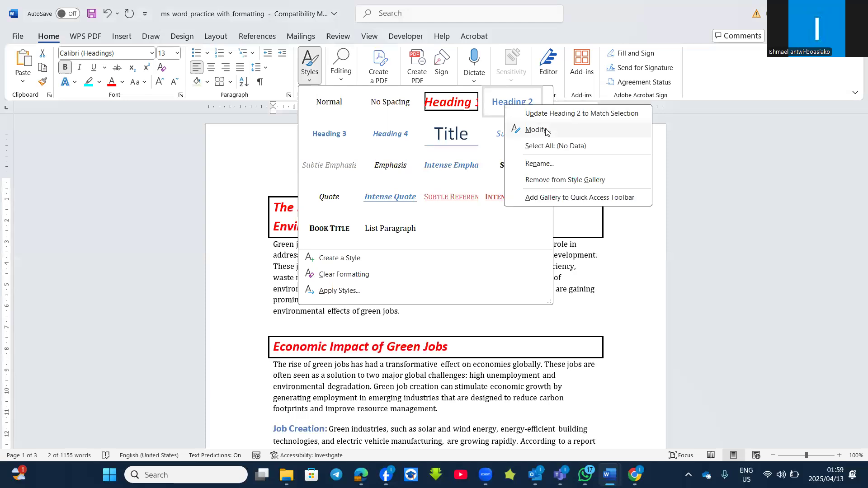
left_click(546, 132)
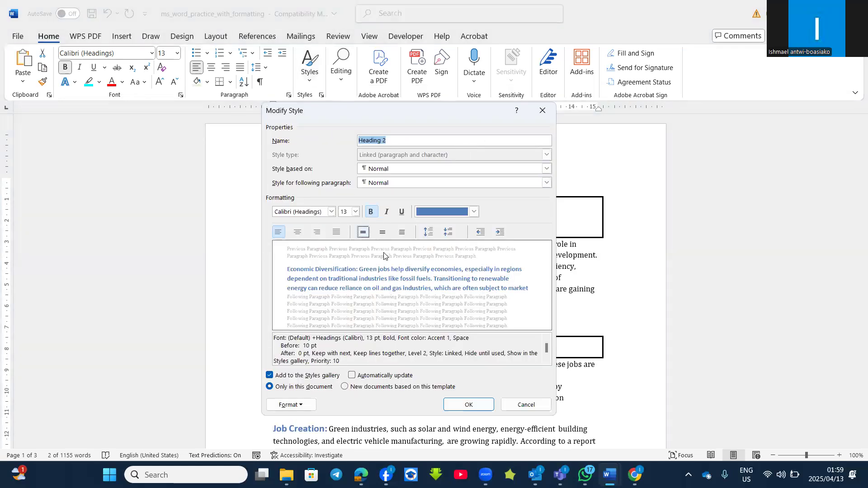
left_click(473, 211)
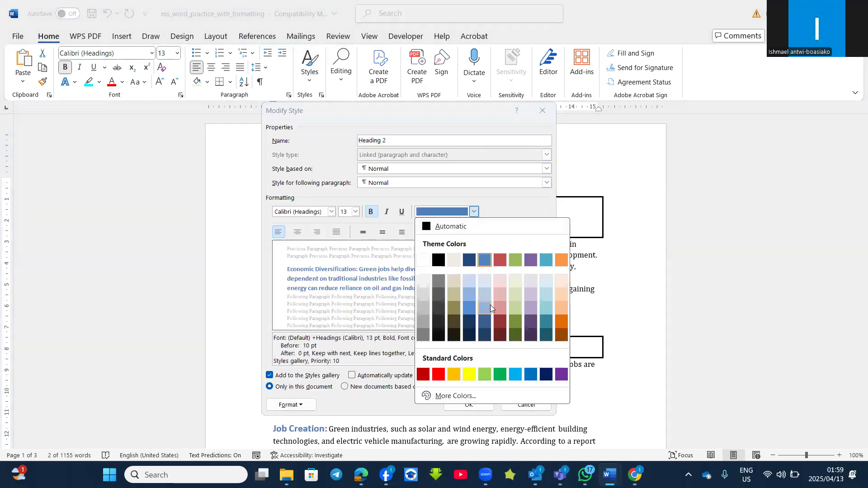
left_click(528, 325)
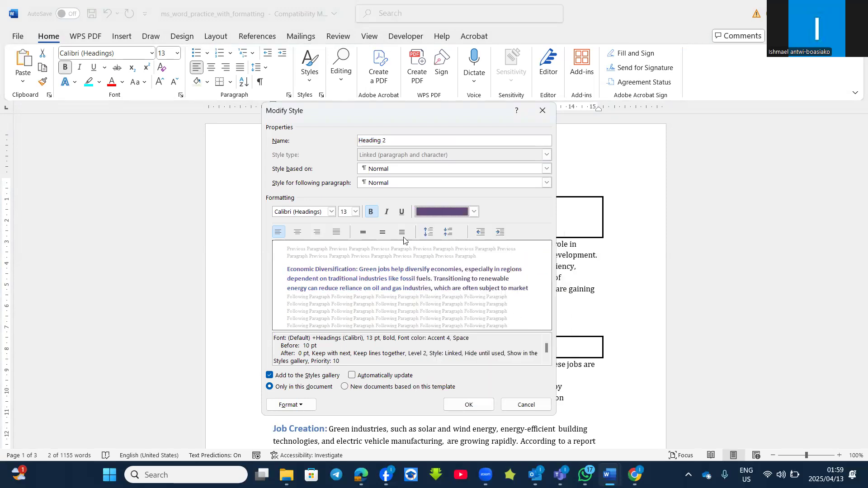
left_click(355, 212)
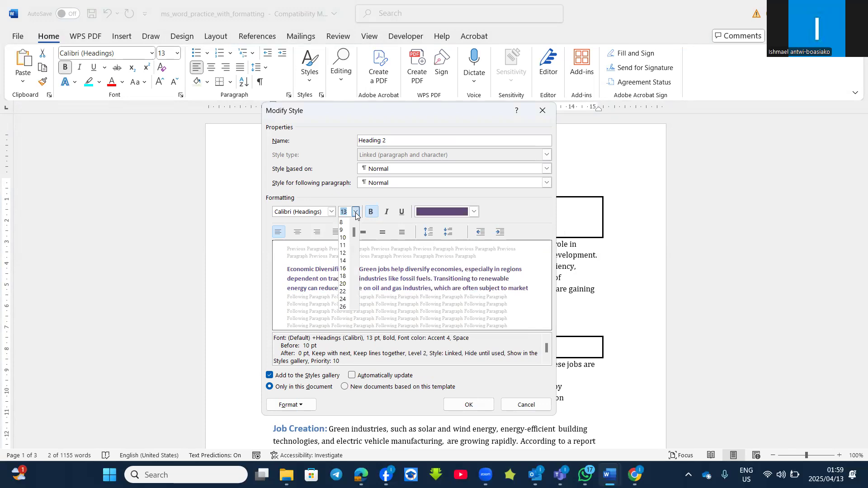
left_click(343, 261)
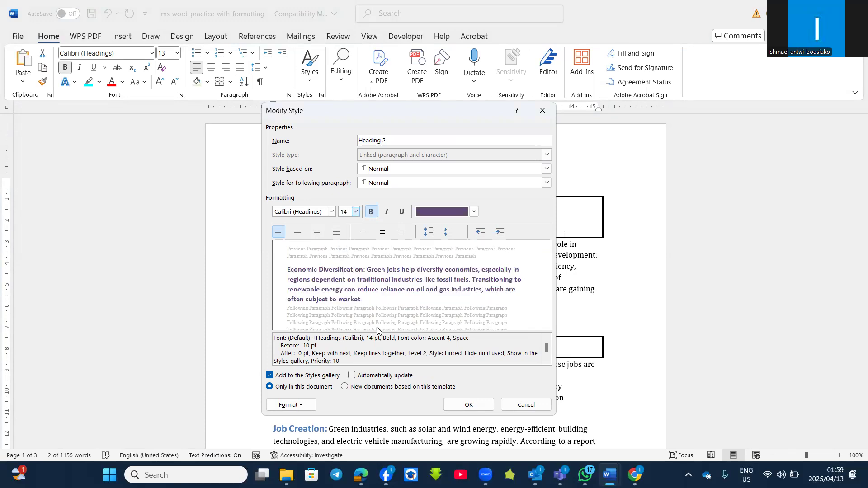
- Set the Heading 2 style's font to Abril Fatface with a double underline and small caps, and save the modified style
left_click(298, 407)
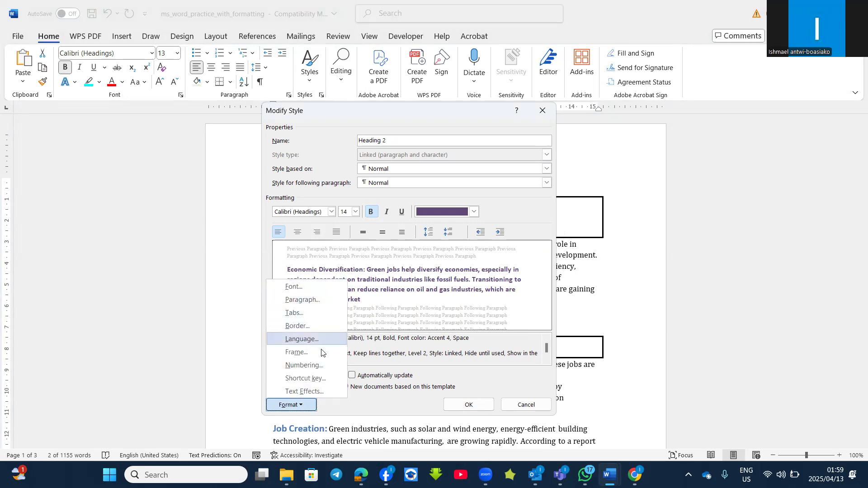
left_click(301, 288)
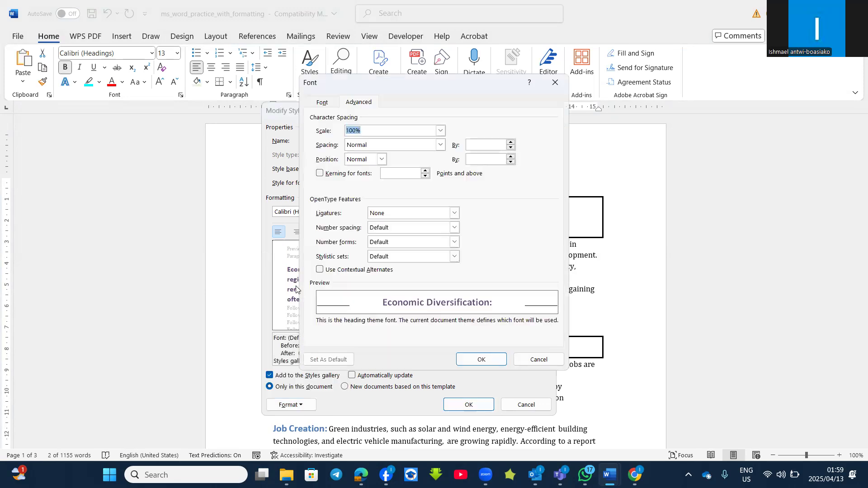
left_click(330, 103)
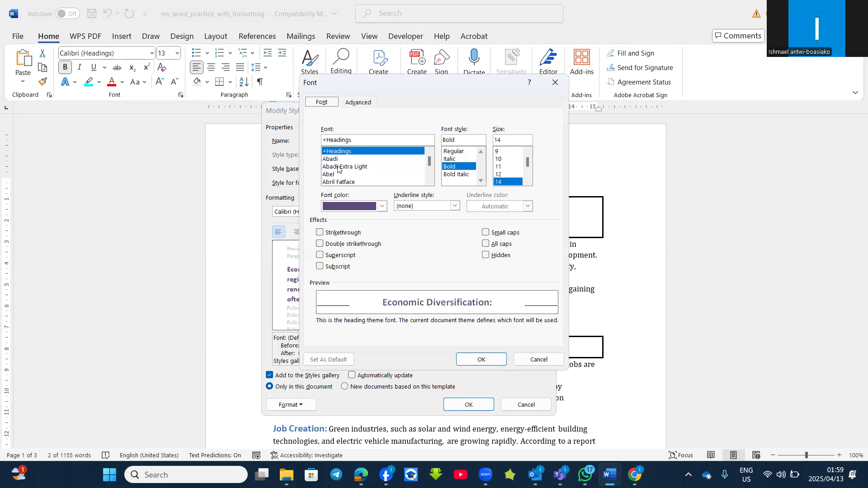
scroll(334, 175, "down", 1)
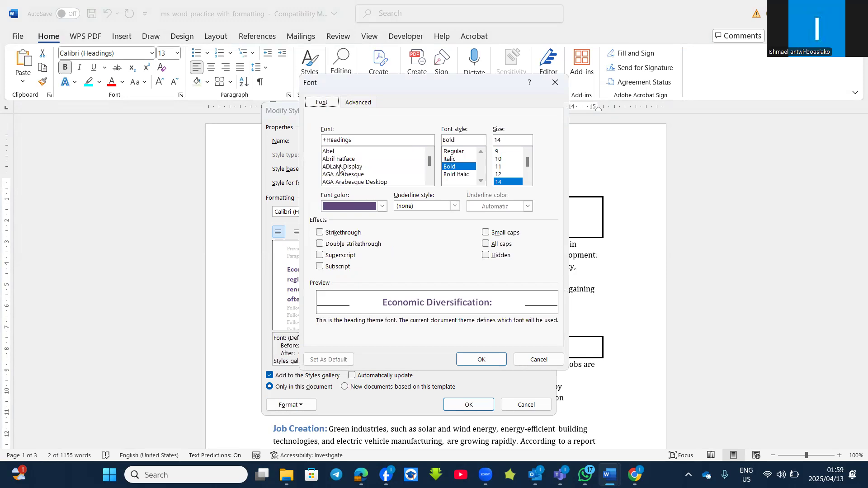
left_click(333, 161)
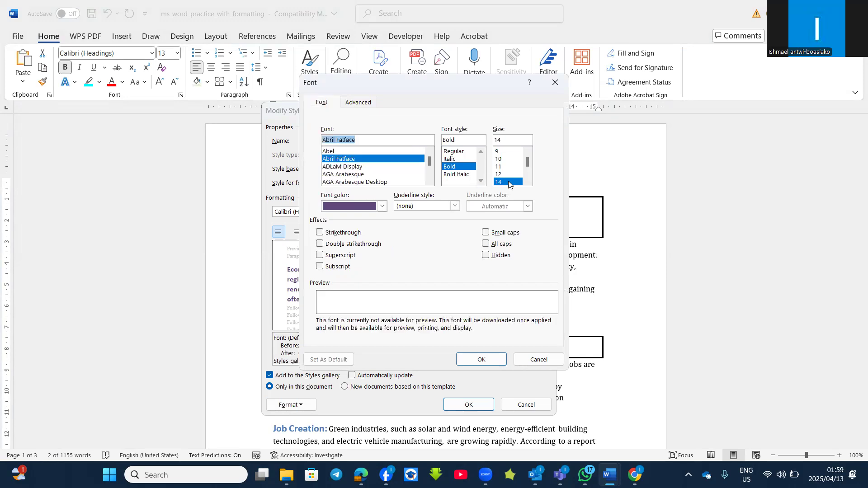
left_click(381, 207)
left_click(380, 208)
left_click(455, 206)
left_click(434, 240)
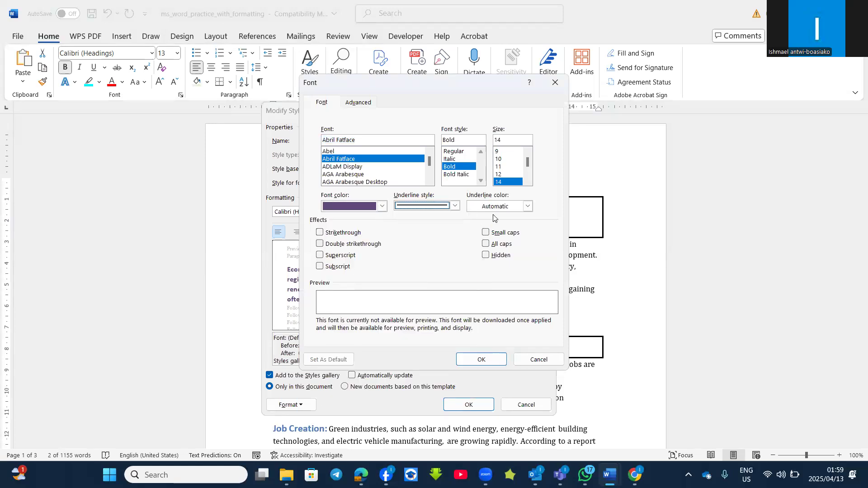
left_click(486, 233)
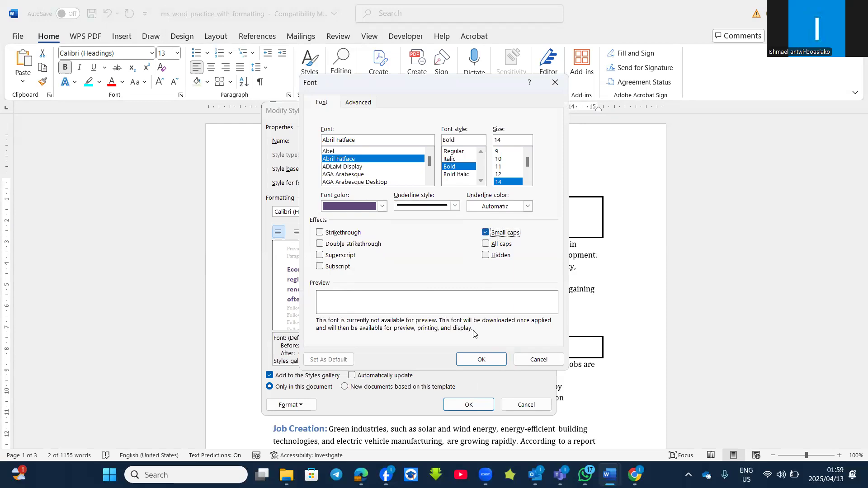
left_click(473, 358)
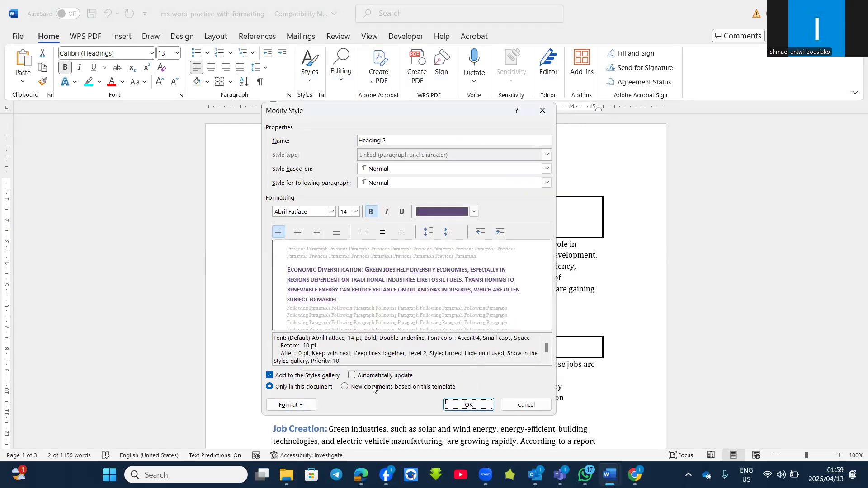
left_click(356, 376)
left_click(467, 404)
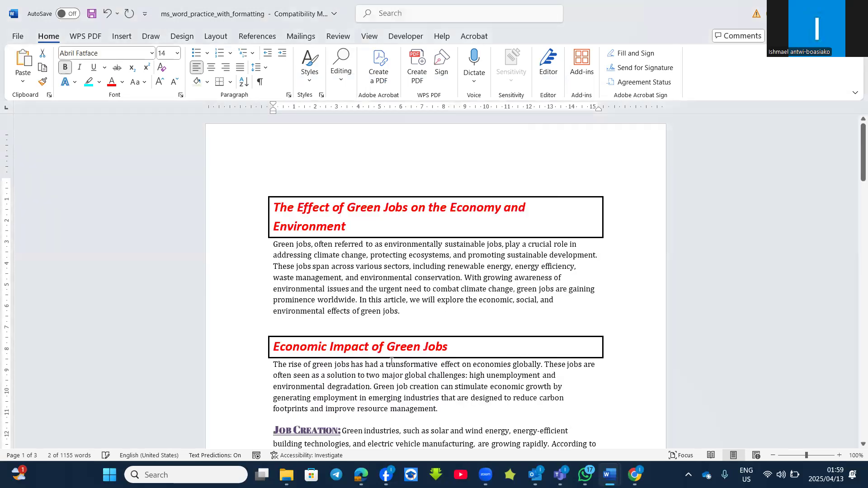
scroll(356, 407, "down", 4)
scroll(358, 408, "up", 2)
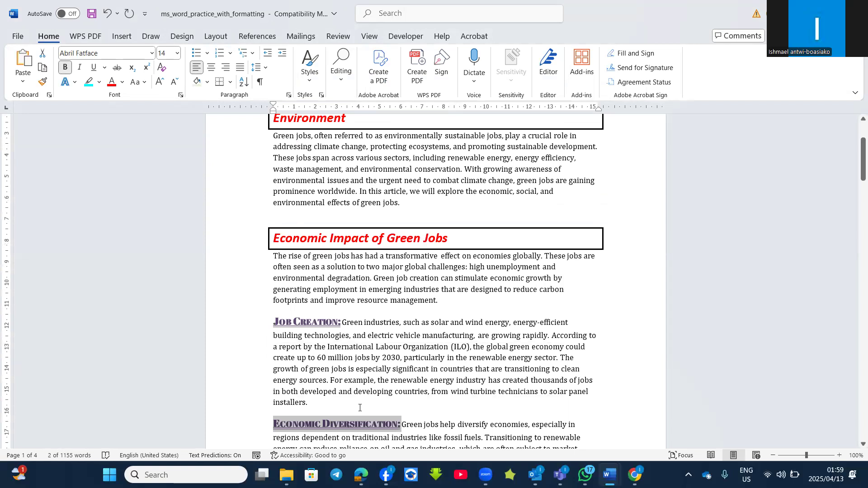
left_click(311, 82)
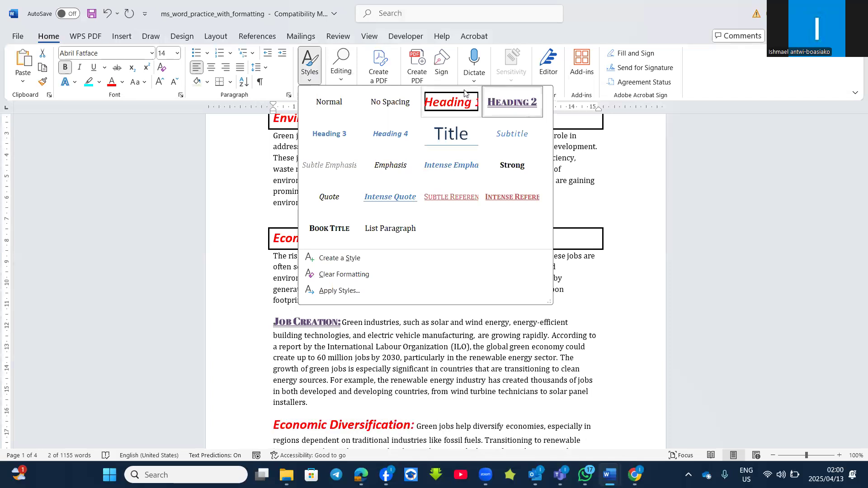
left_click(347, 352)
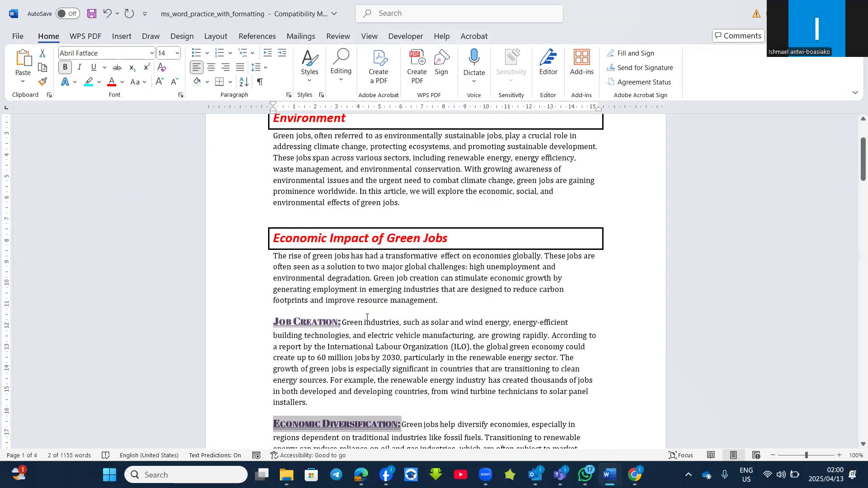
scroll(320, 198, "up", 3)
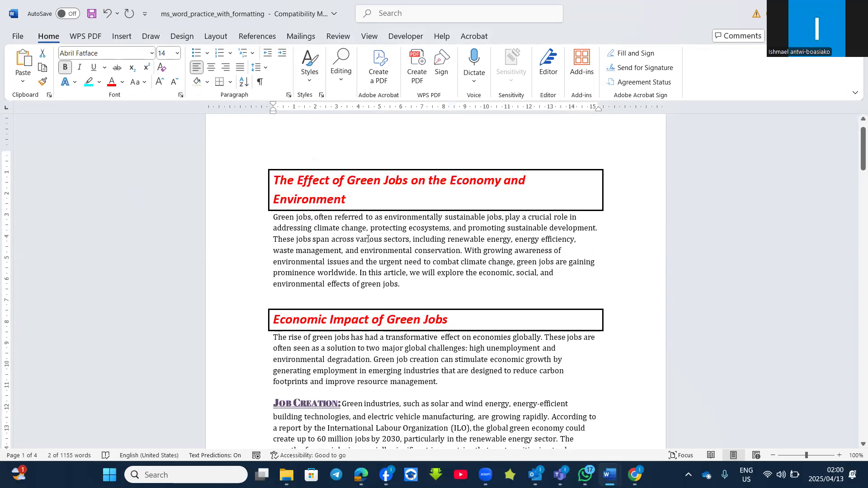
- Select all text formatted with the CAT style
left_click(309, 73)
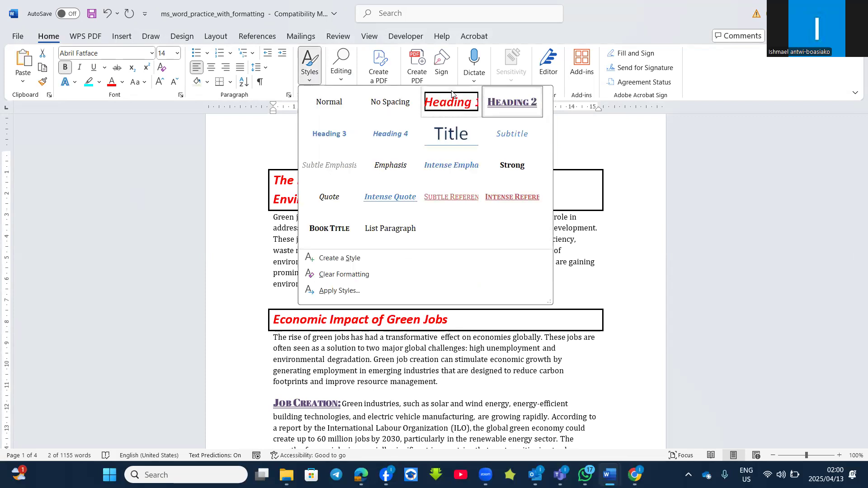
right_click(459, 105)
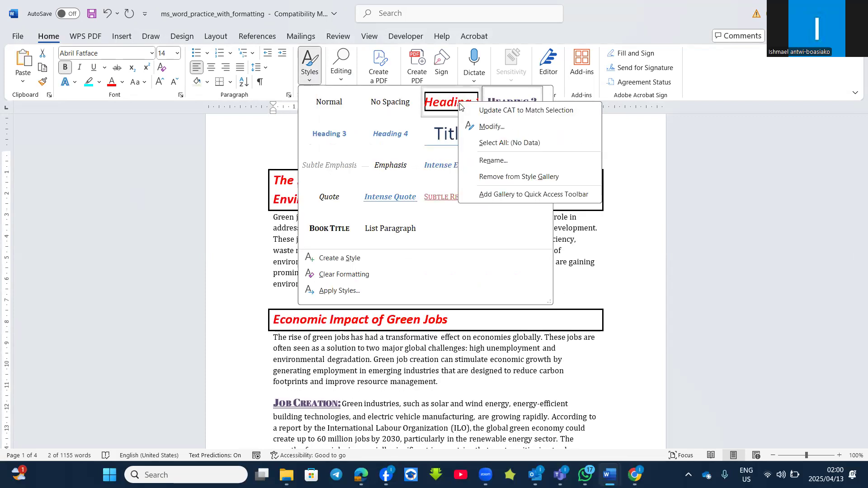
left_click(497, 143)
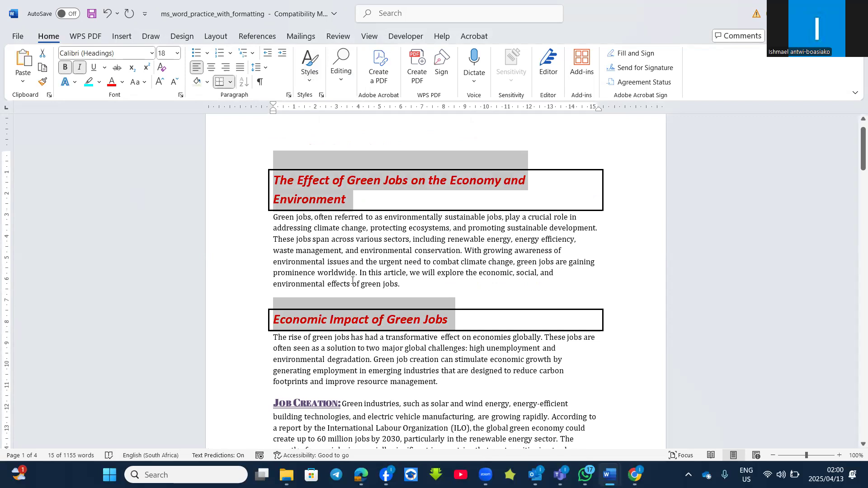
left_click(310, 68)
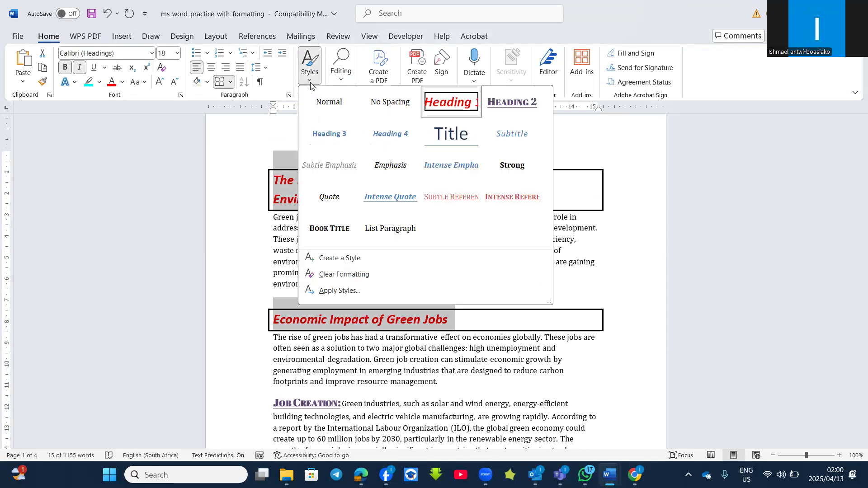
right_click(445, 111)
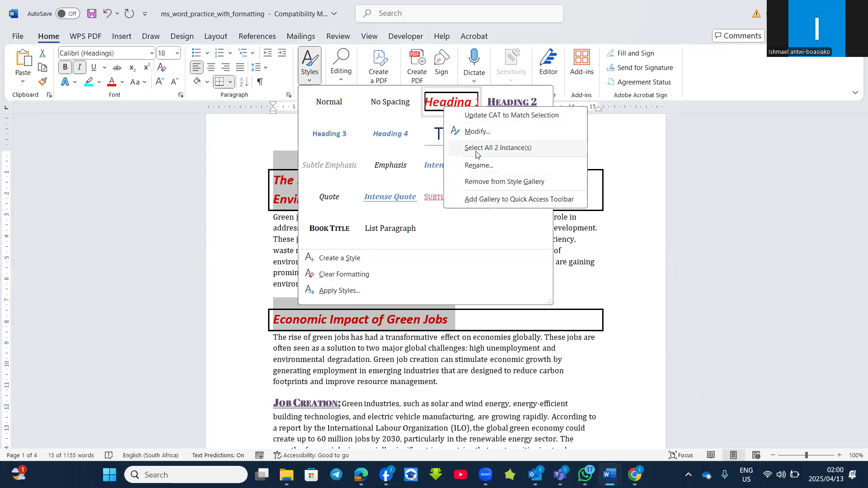
left_click(292, 188)
scroll(328, 206, "up", 1)
left_click(302, 188)
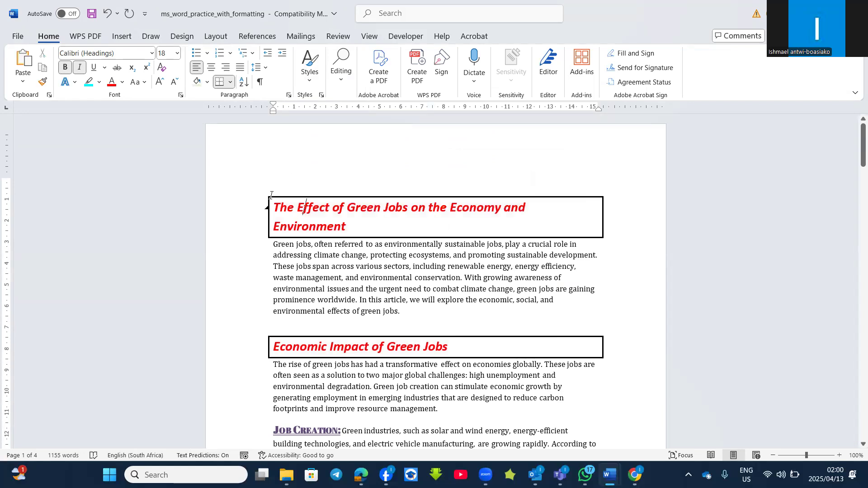
- Insert two empty paragraphs above the article title
left_click(279, 160)
left_click(276, 207)
key("Return")
key("Return")
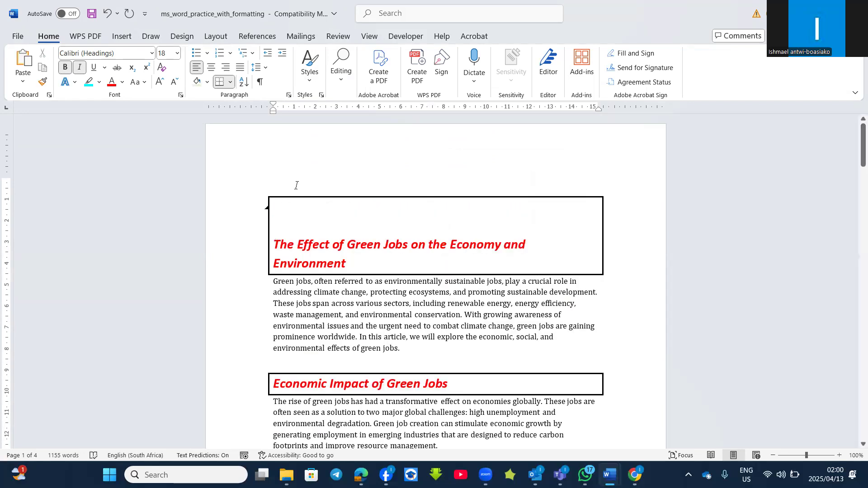
- Insert an Automatic Table 1 table of contents at the top of the document
left_click(122, 37)
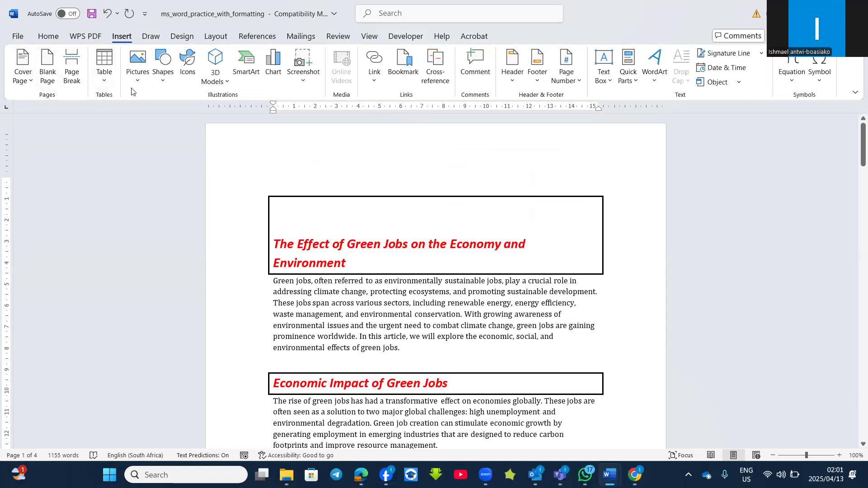
left_click(256, 37)
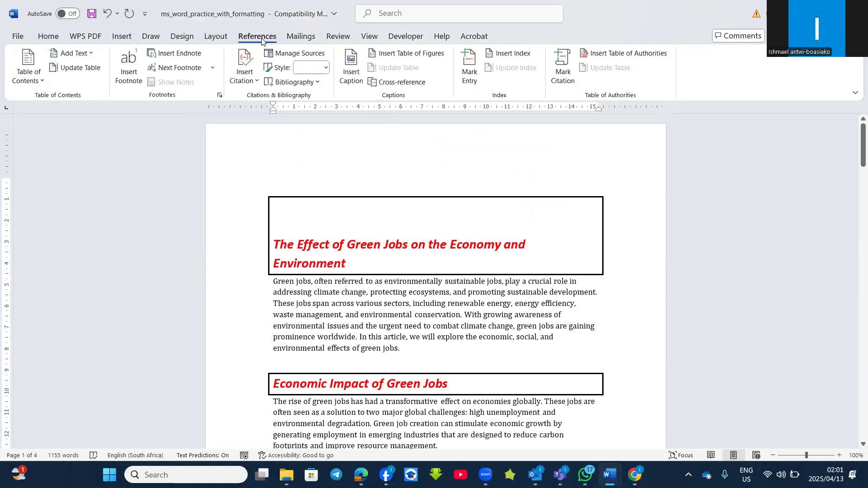
left_click(40, 84)
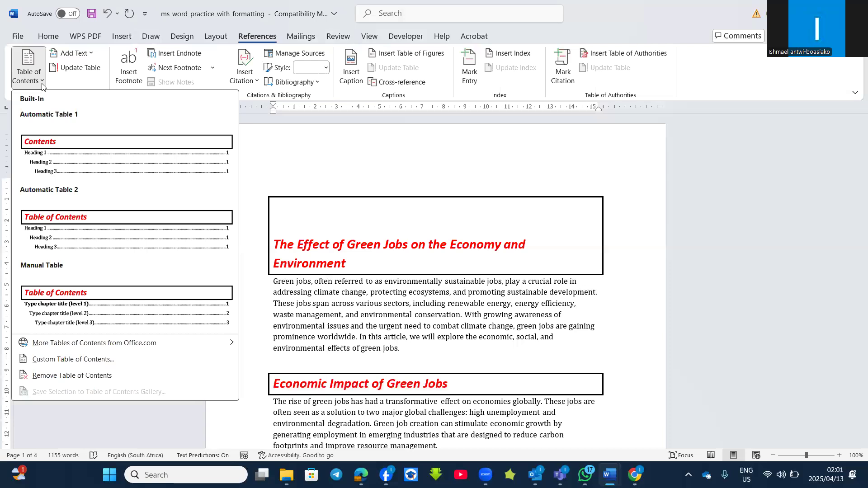
left_click(86, 155)
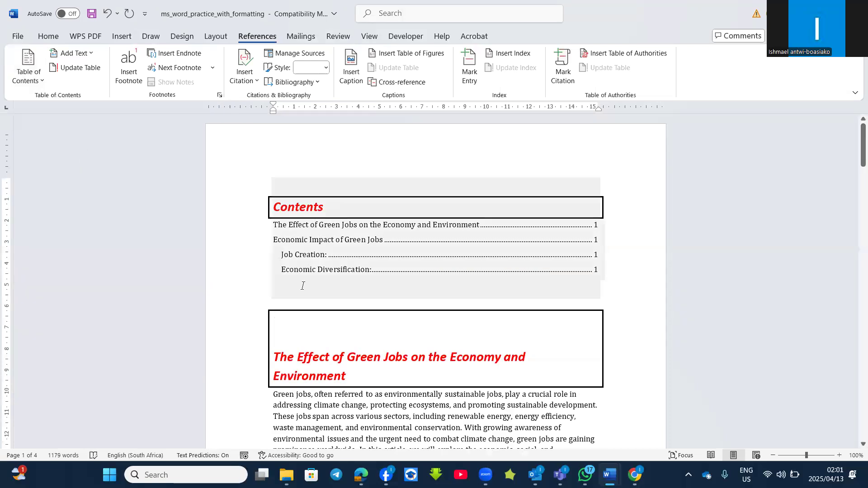